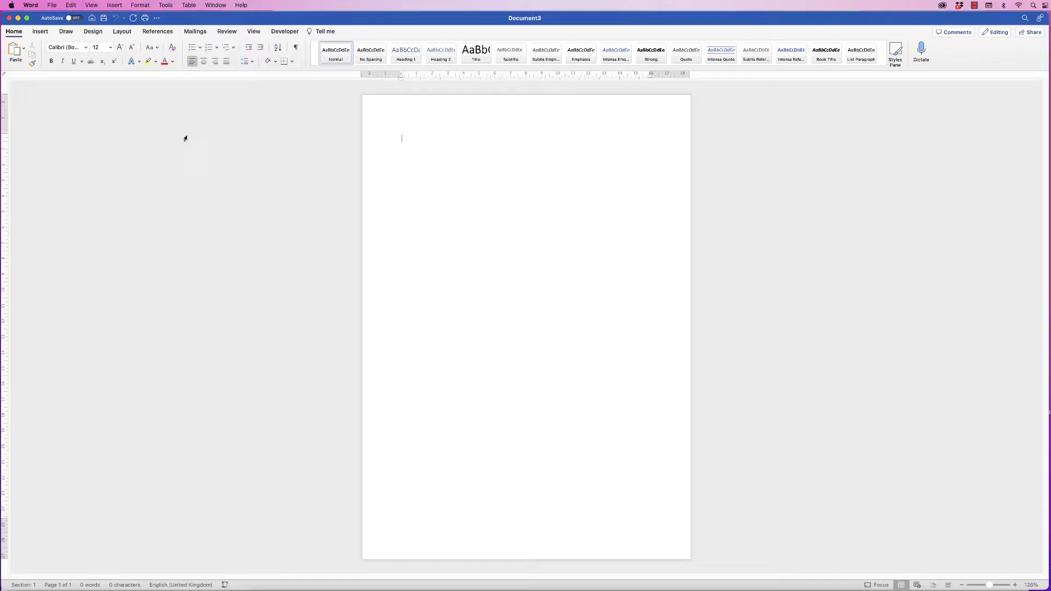
Step: Insert the signature photo IMG_0946.HEIC from file at the top of the blank page
{"action": "left_click", "coordinate": [40, 31]}
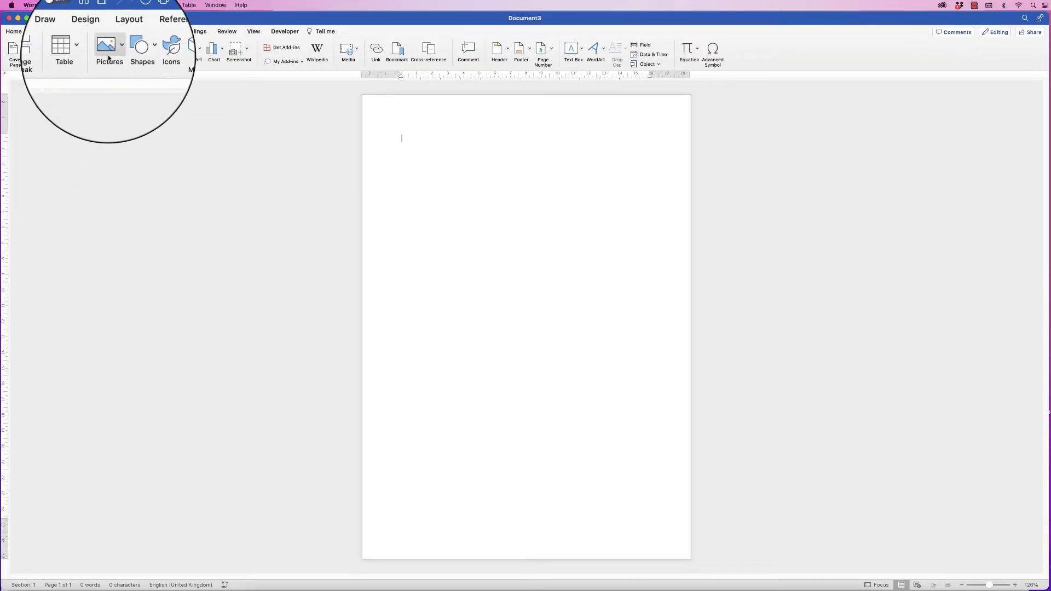
{"action": "left_click", "coordinate": [118, 57]}
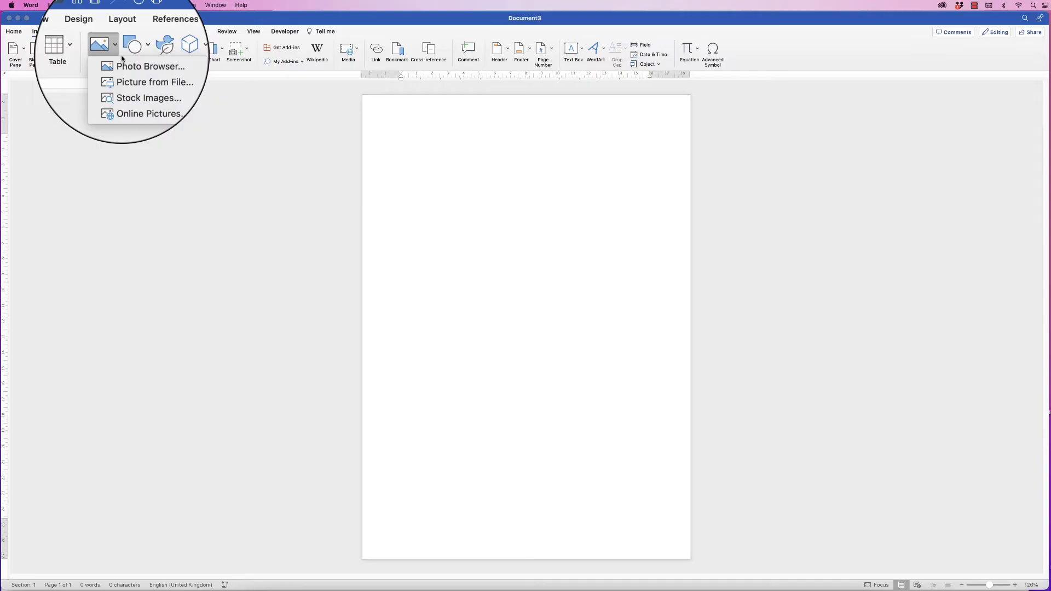
{"action": "left_click", "coordinate": [128, 76]}
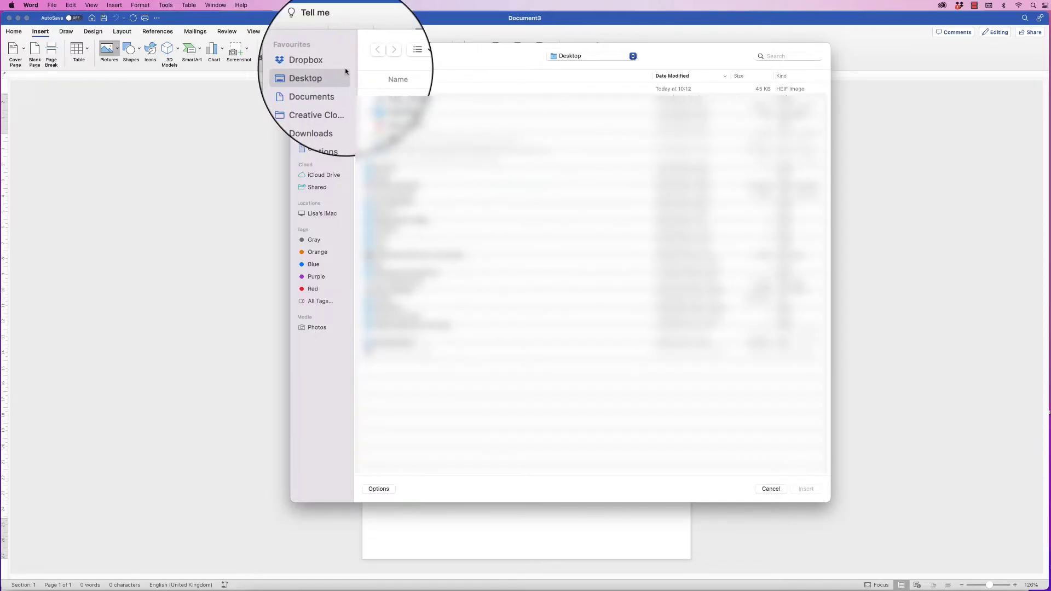
{"action": "left_click", "coordinate": [372, 89]}
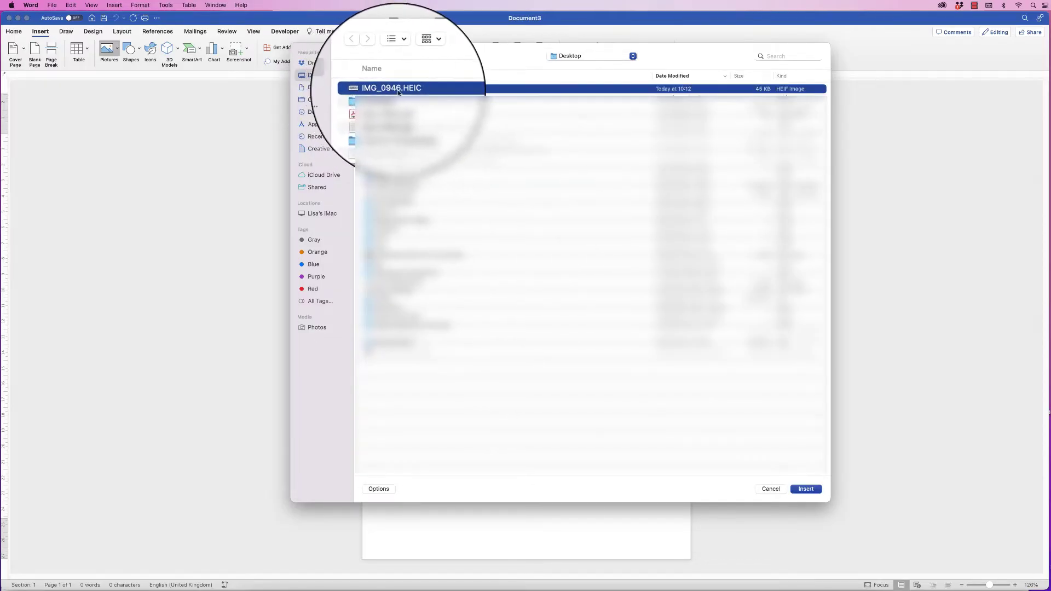
{"action": "left_click", "coordinate": [805, 488]}
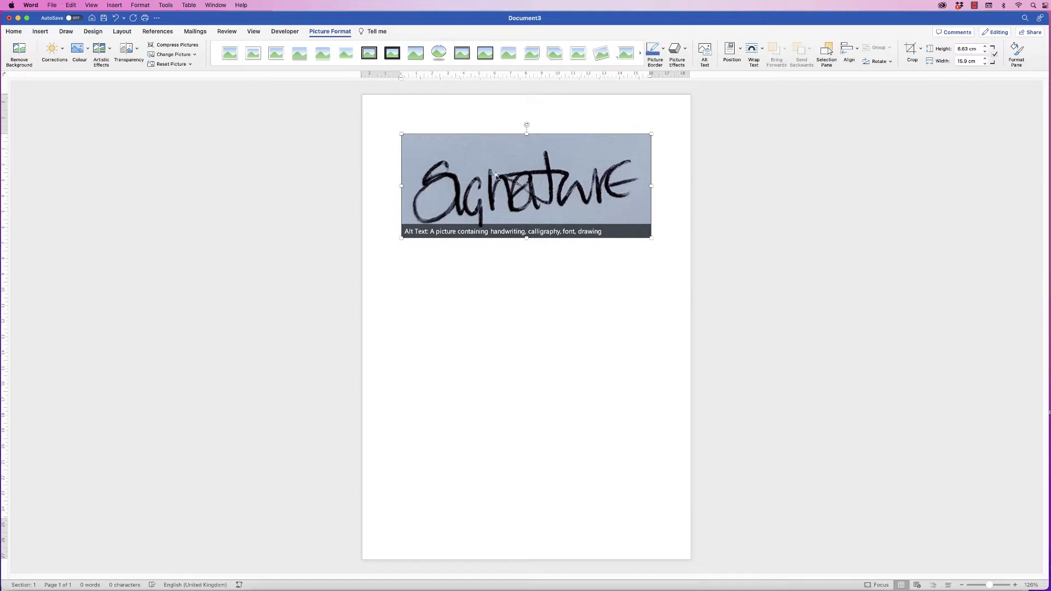
Step: Set the signature photo's wrapping to In Front of Text and nudge it slightly higher
{"action": "right_click", "coordinate": [490, 174]}
{"action": "mouse_move", "coordinate": [510, 294]}
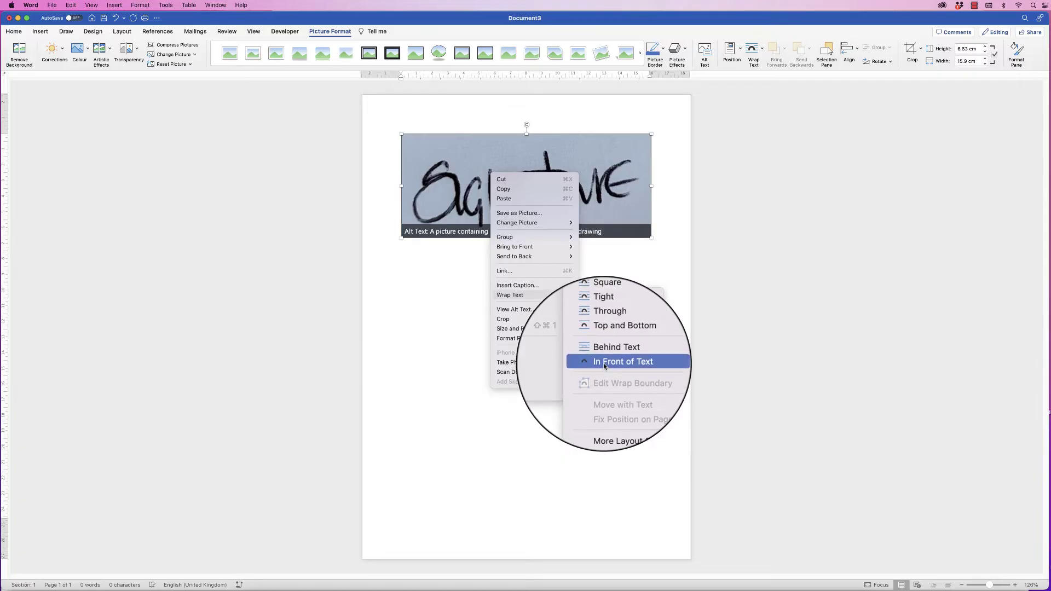
{"action": "left_click", "coordinate": [613, 390]}
{"action": "left_click_drag", "start_coordinate": [529, 190], "coordinate": [528, 186]}
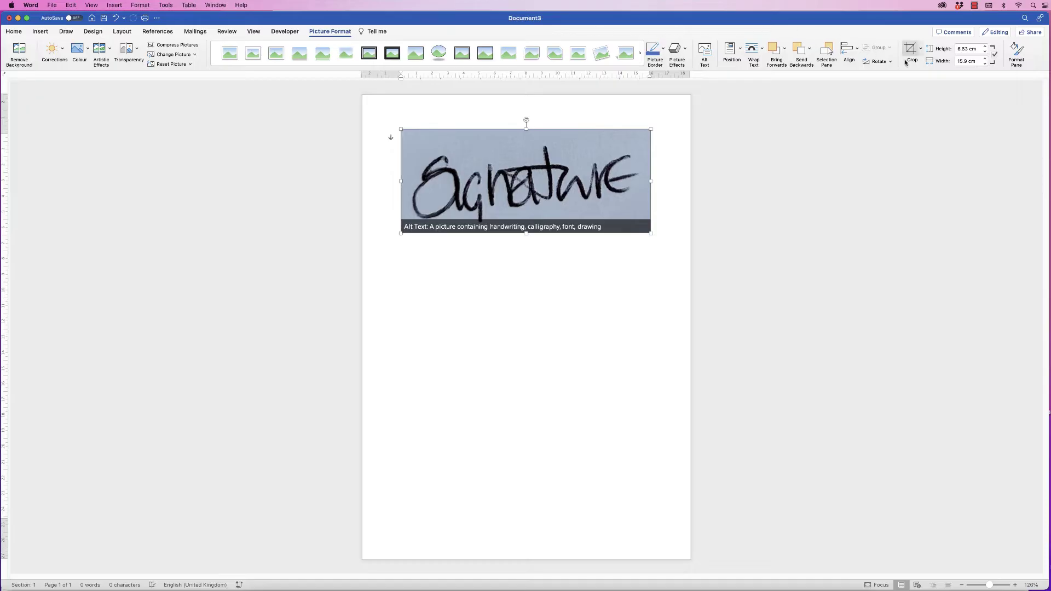
Step: Crop the signature photo tighter on every edge, then move it higher up the page
{"action": "left_click", "coordinate": [920, 50]}
{"action": "left_click", "coordinate": [926, 63]}
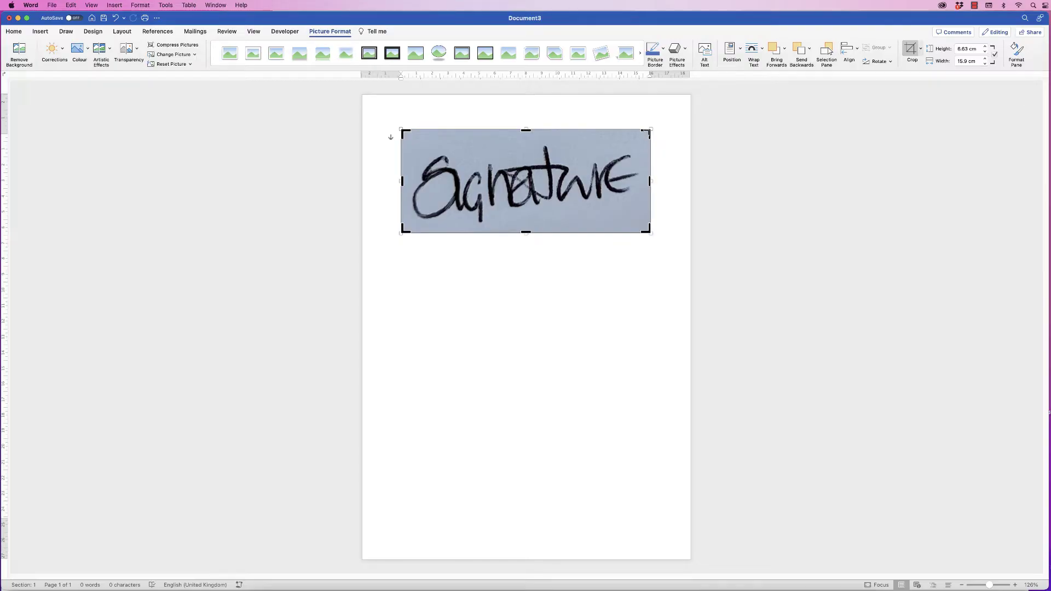
{"action": "left_click_drag", "start_coordinate": [647, 133], "coordinate": [640, 139]}
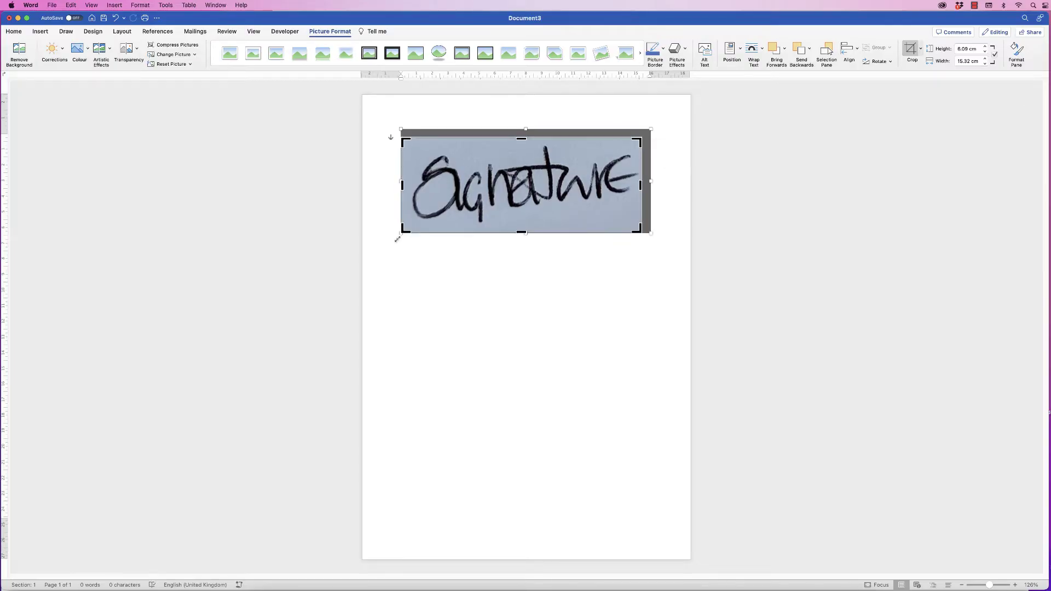
{"action": "left_click_drag", "start_coordinate": [403, 230], "coordinate": [408, 222]}
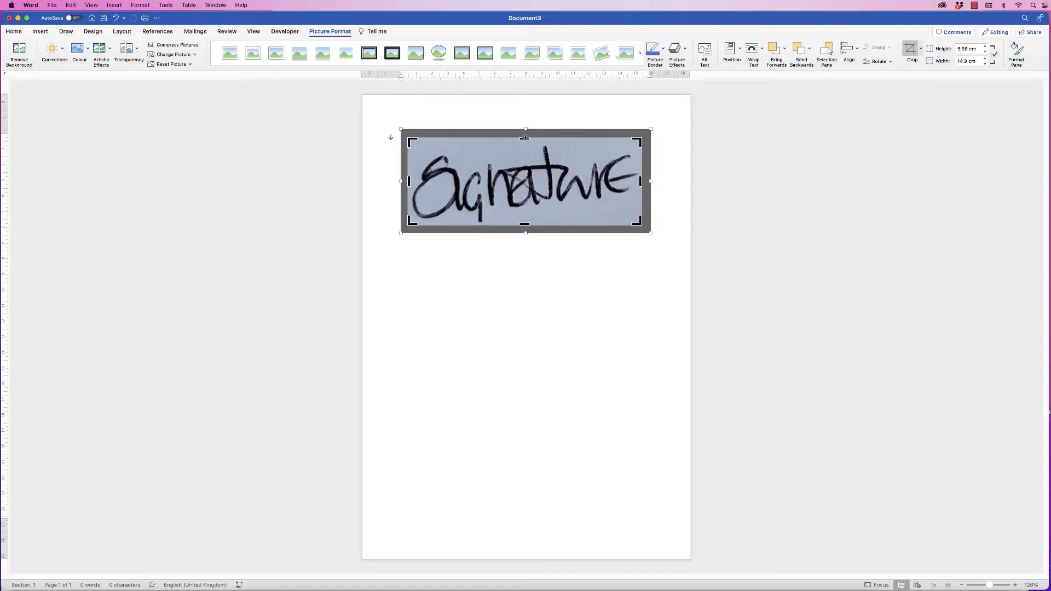
{"action": "left_click_drag", "start_coordinate": [525, 138], "coordinate": [539, 143]}
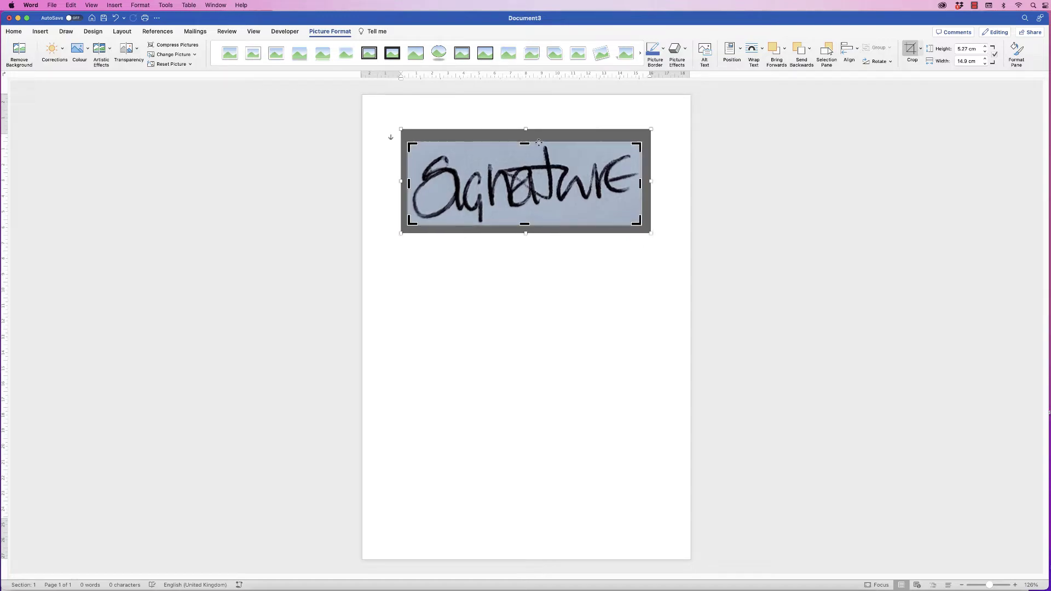
{"action": "key", "text": "Escape"}
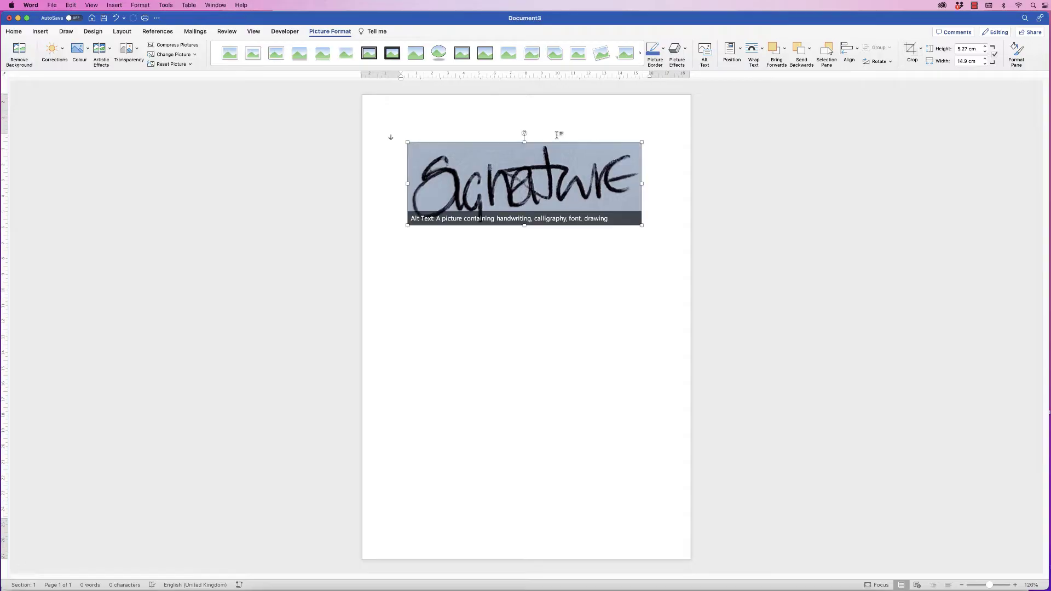
{"action": "left_click_drag", "start_coordinate": [511, 191], "coordinate": [511, 173]}
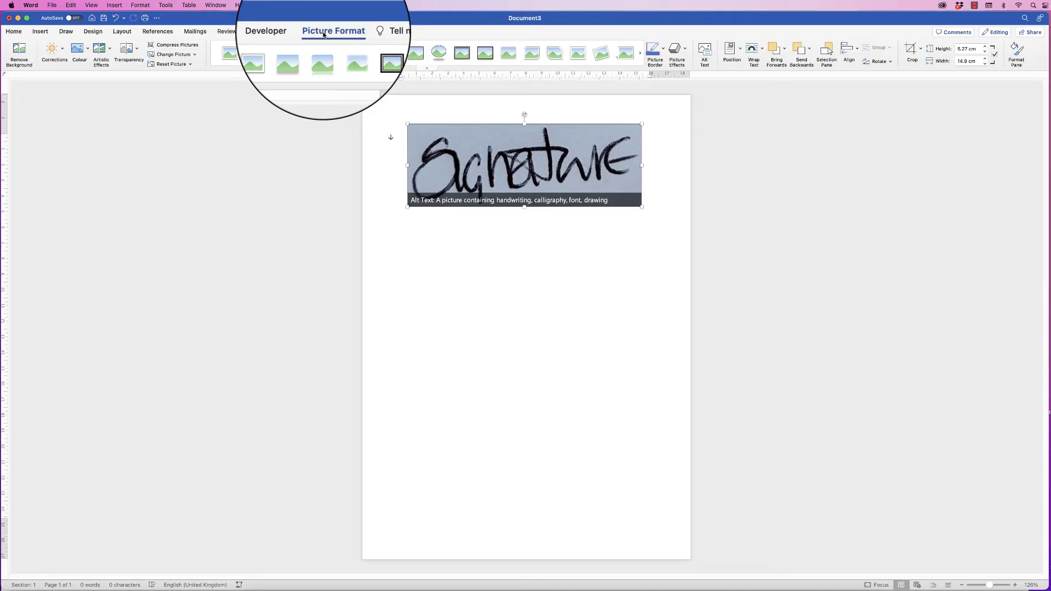
Step: Run Remove Background on the signature photo to mark the grey backdrop
{"action": "left_click", "coordinate": [22, 55]}
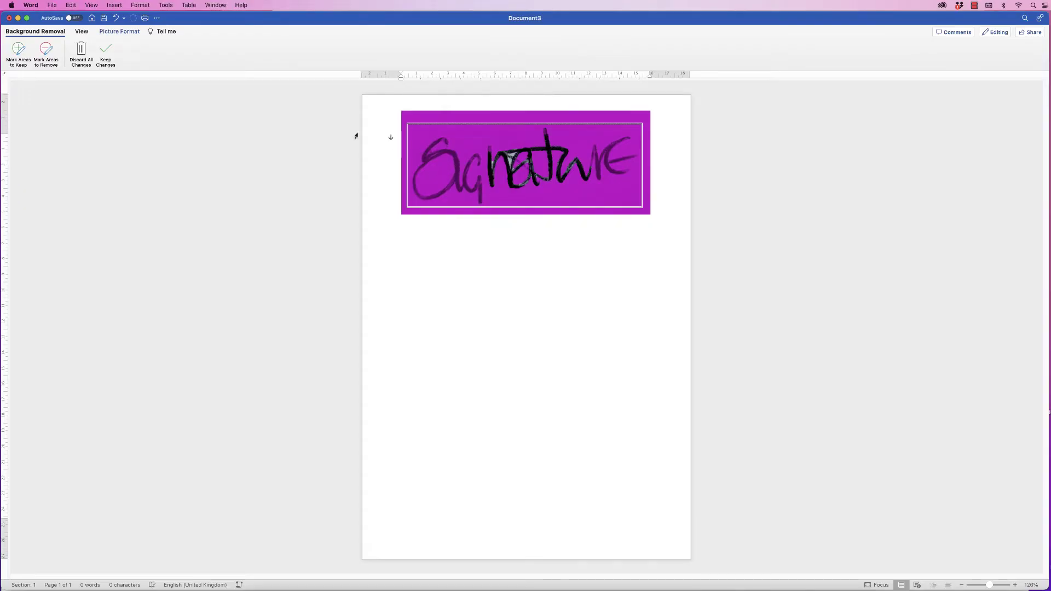
Step: Undo the background removal and brighten the photo so its background turns near-white
{"action": "left_click", "coordinate": [192, 99]}
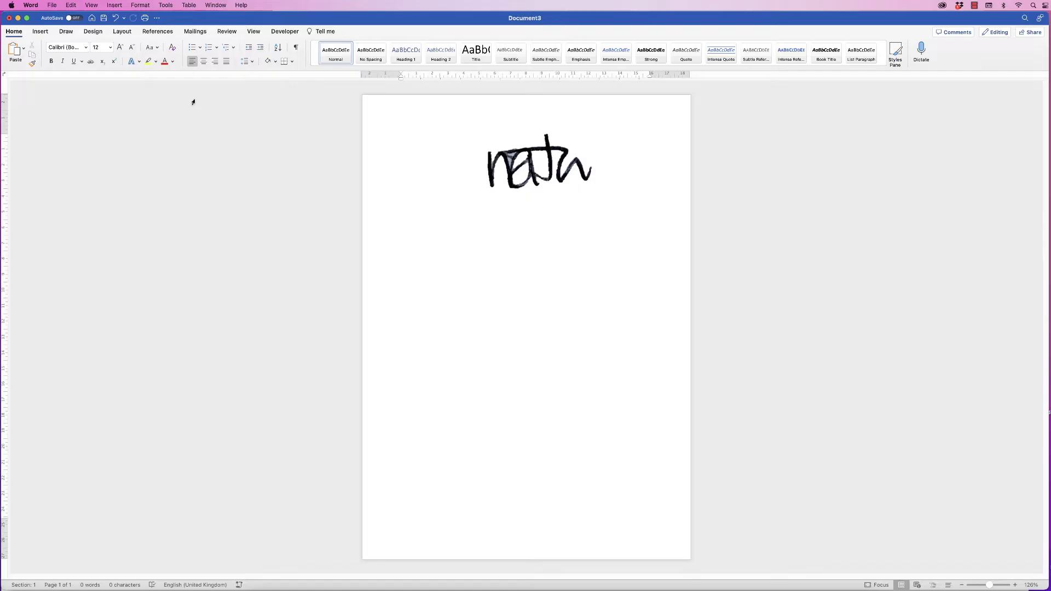
{"action": "key", "text": "super+z"}
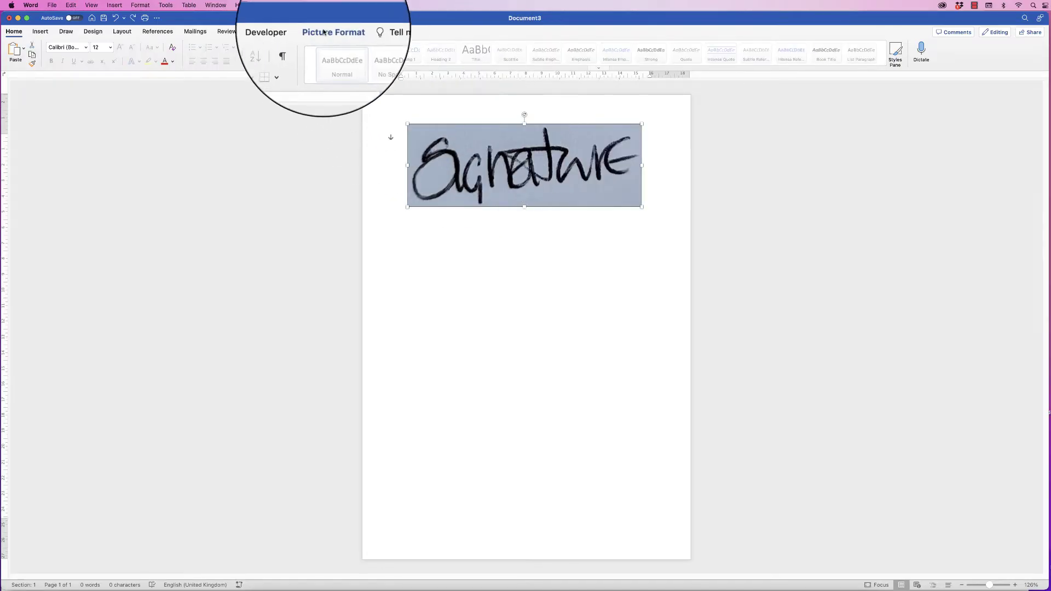
{"action": "left_click", "coordinate": [329, 32]}
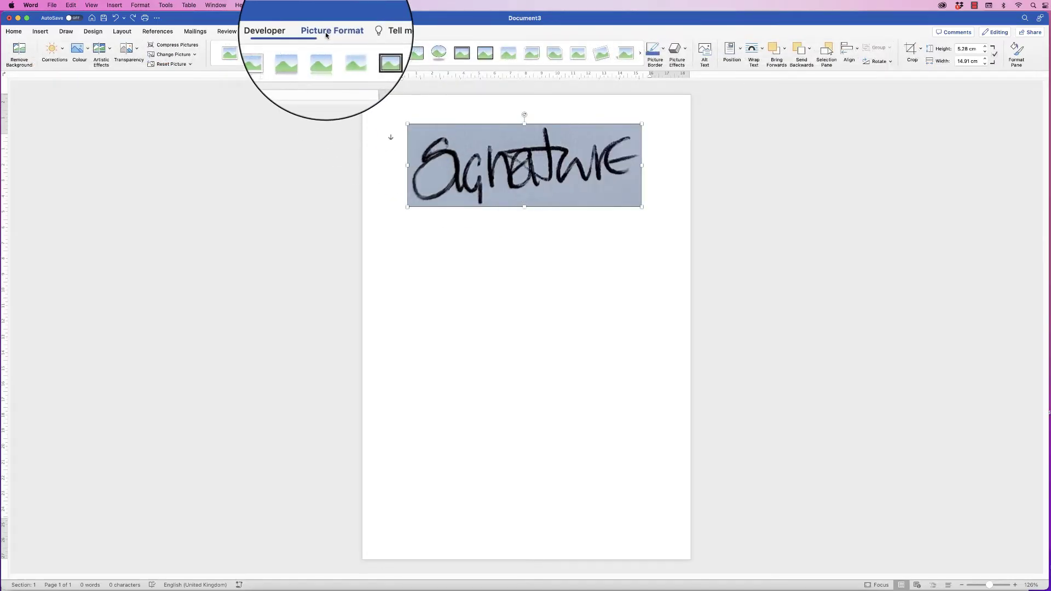
{"action": "left_click", "coordinate": [61, 48]}
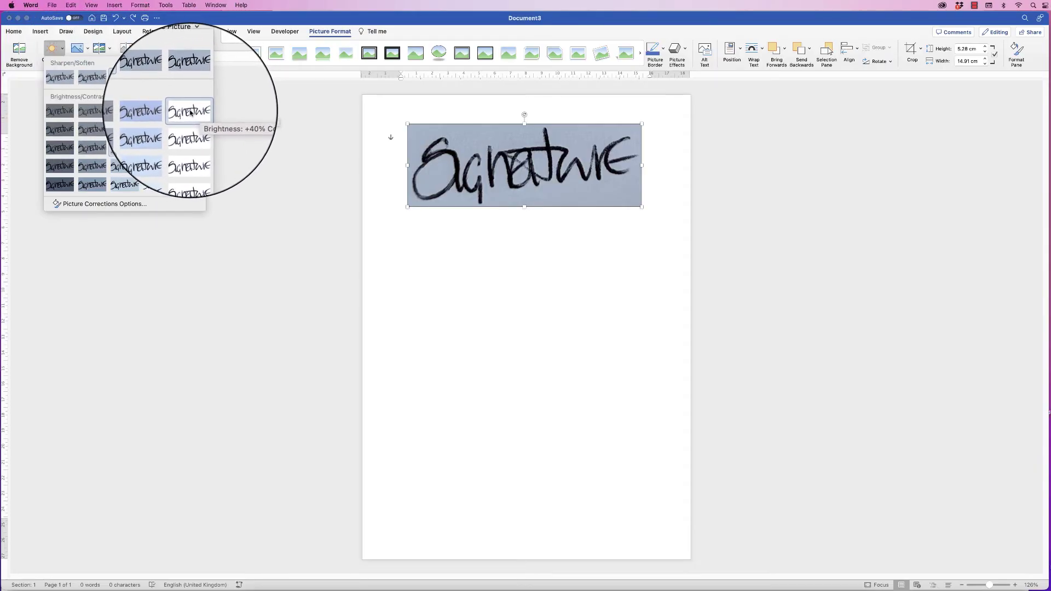
{"action": "left_click", "coordinate": [189, 110]}
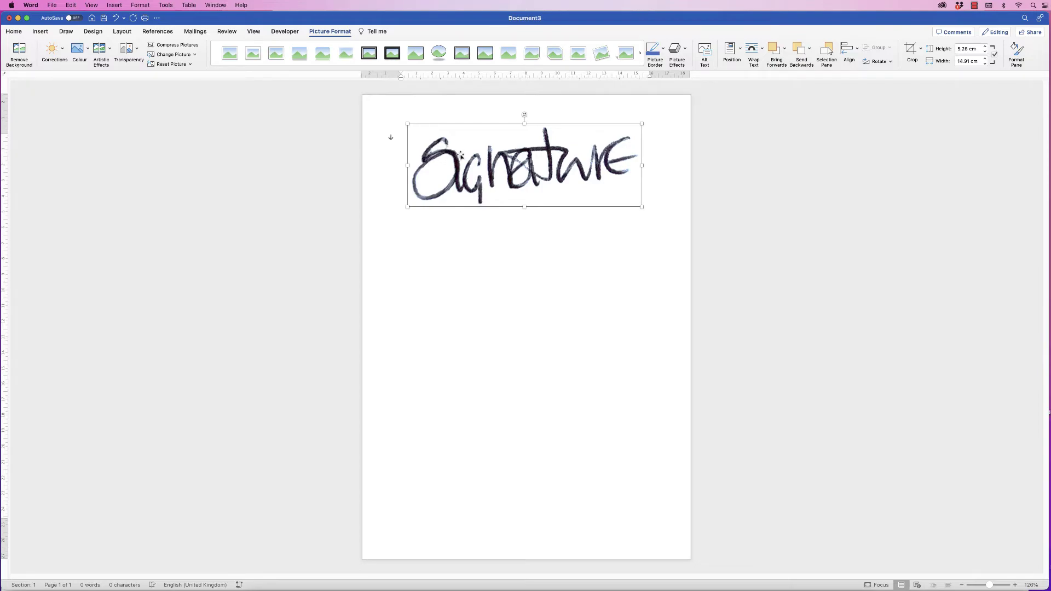
Step: Recolour the signature to high-contrast black and white and resize it to 13.58 × 4.81 cm
{"action": "left_click", "coordinate": [77, 49]}
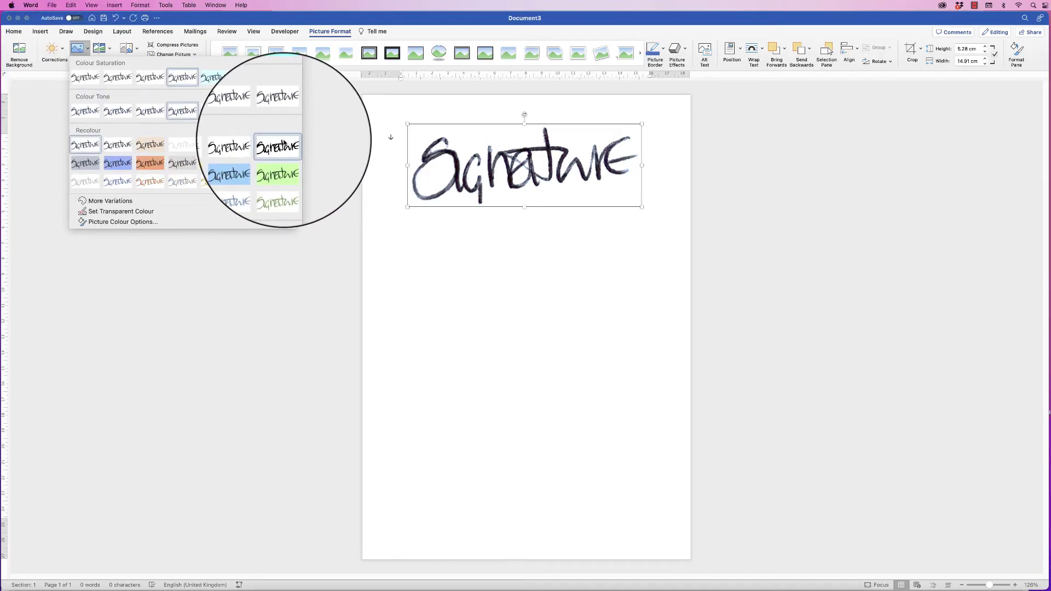
{"action": "left_click", "coordinate": [280, 146]}
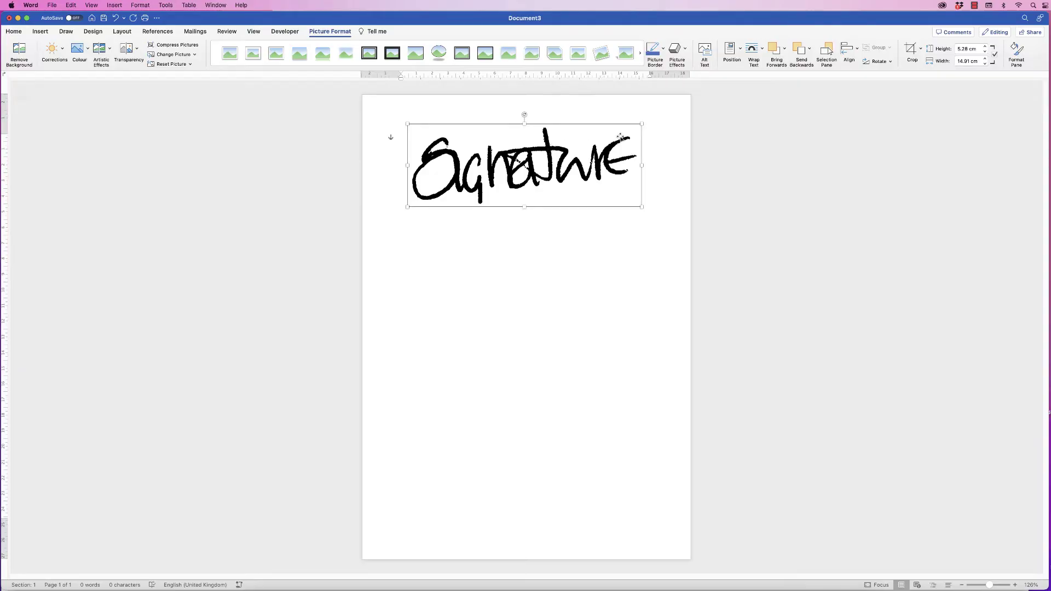
{"action": "left_click_drag", "start_coordinate": [641, 123], "coordinate": [655, 147]}
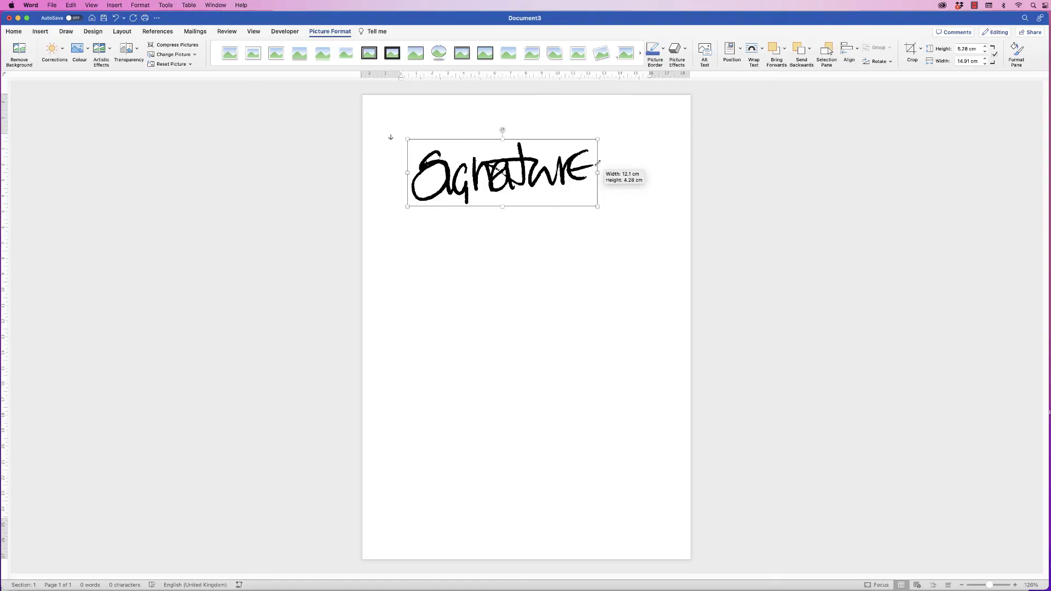
{"action": "left_click_drag", "start_coordinate": [656, 147], "coordinate": [621, 131]}
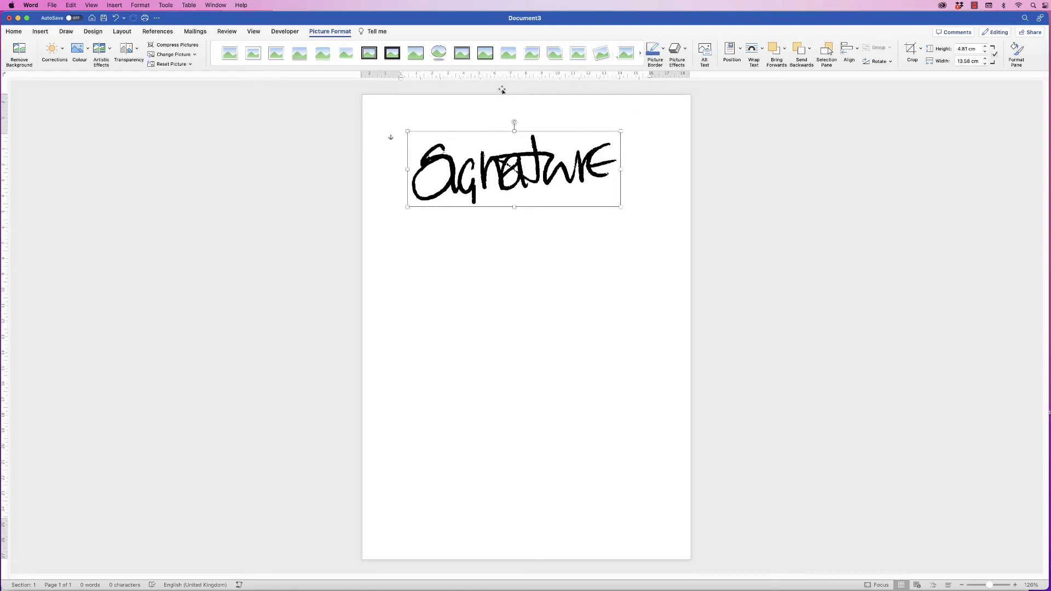
Step: Save the signature as a picture to the Desktop in PNG format as Picture 1.png
{"action": "right_click", "coordinate": [468, 185]}
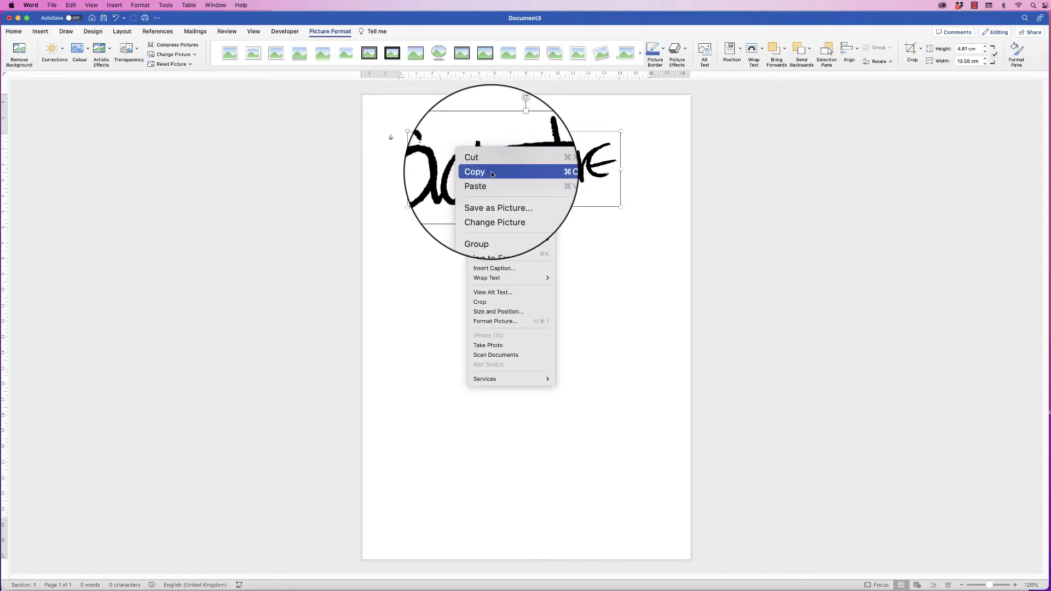
{"action": "left_click", "coordinate": [495, 198]}
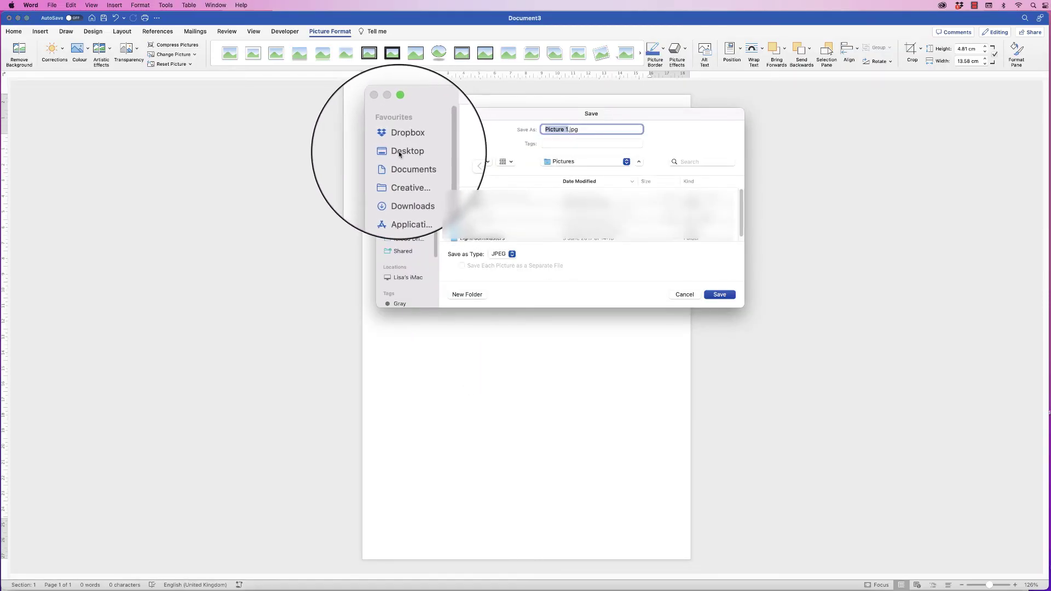
{"action": "left_click", "coordinate": [401, 153]}
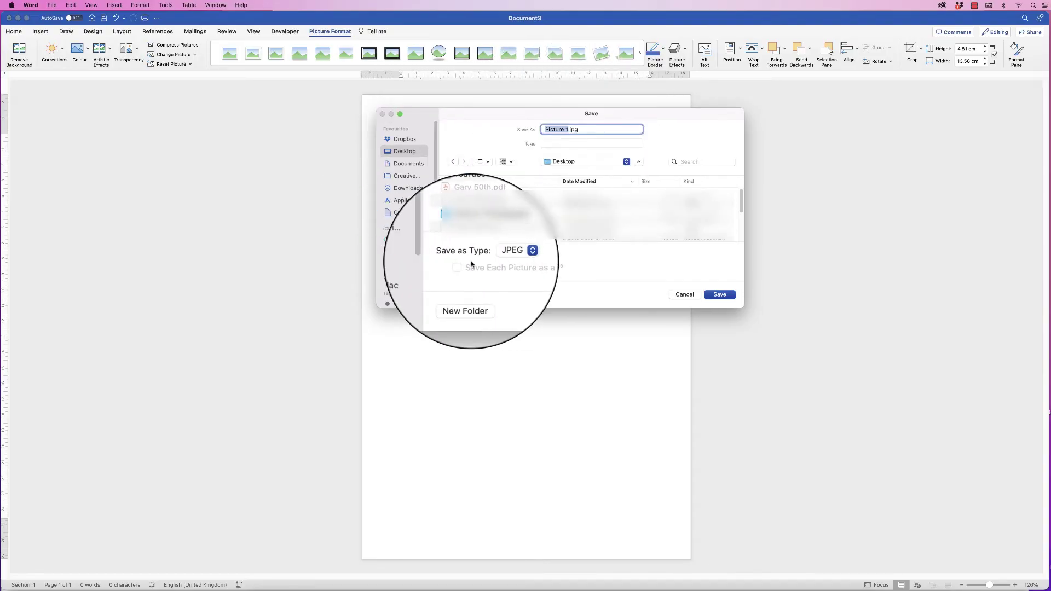
{"action": "left_click", "coordinate": [503, 253]}
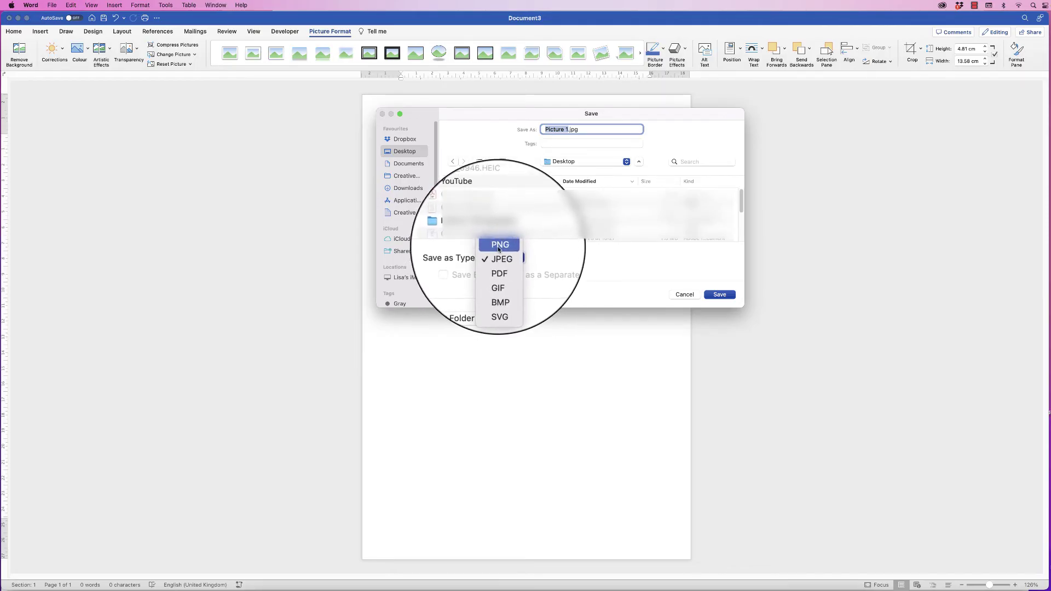
{"action": "left_click", "coordinate": [501, 248]}
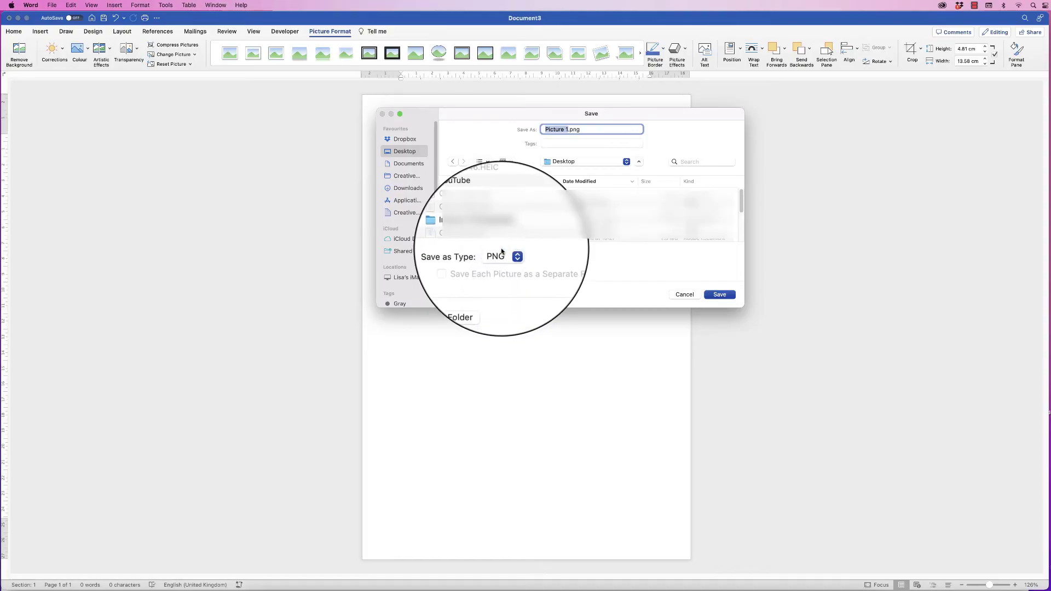
{"action": "left_click", "coordinate": [720, 294]}
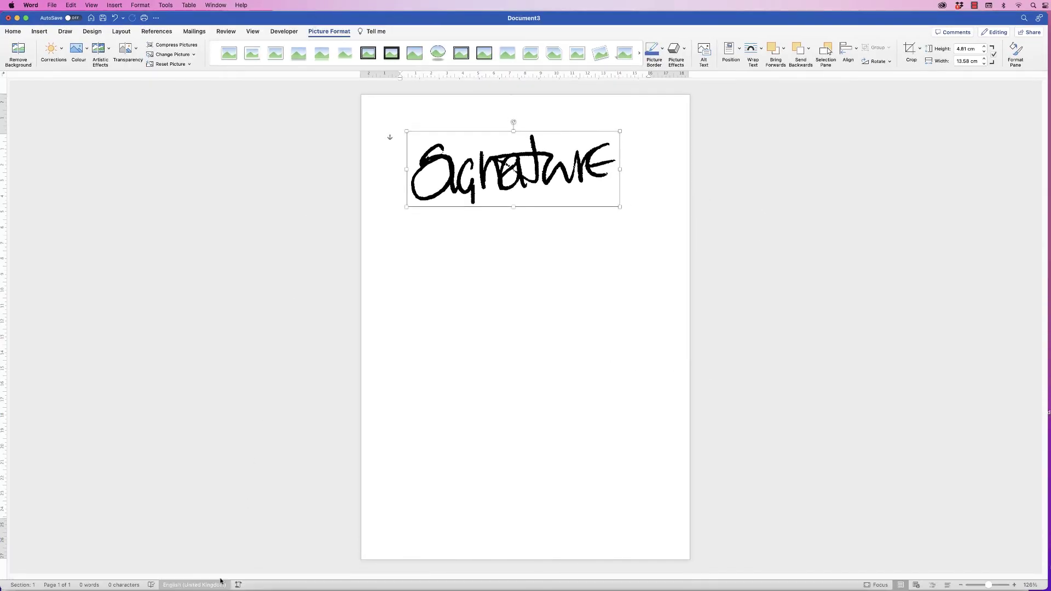
Step: Maximise the Document1 letter and insert Picture 1.png from file at its top
{"action": "left_click", "coordinate": [214, 585]}
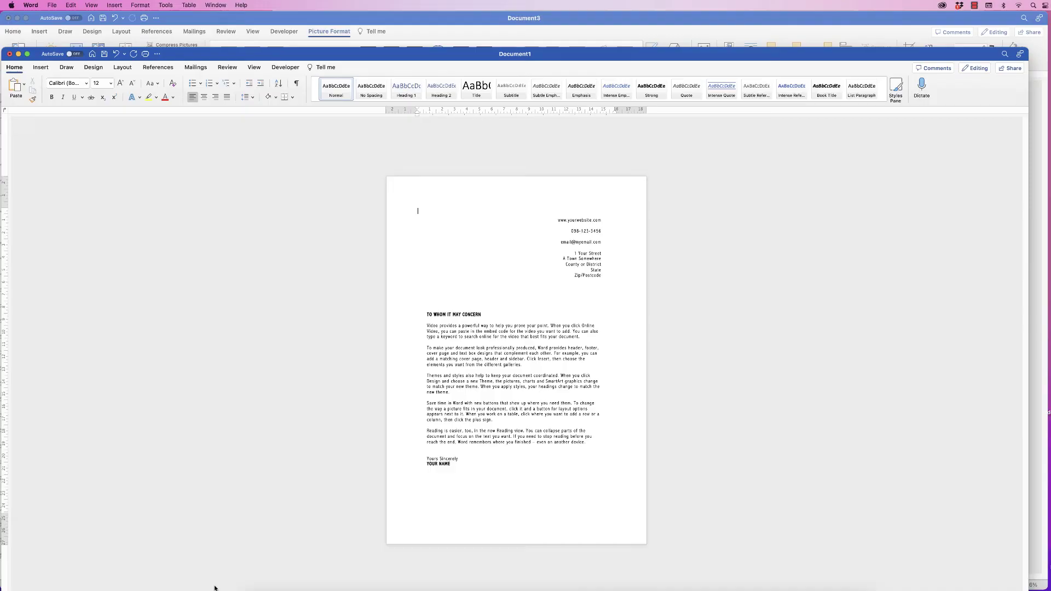
{"action": "double_click", "coordinate": [251, 52]}
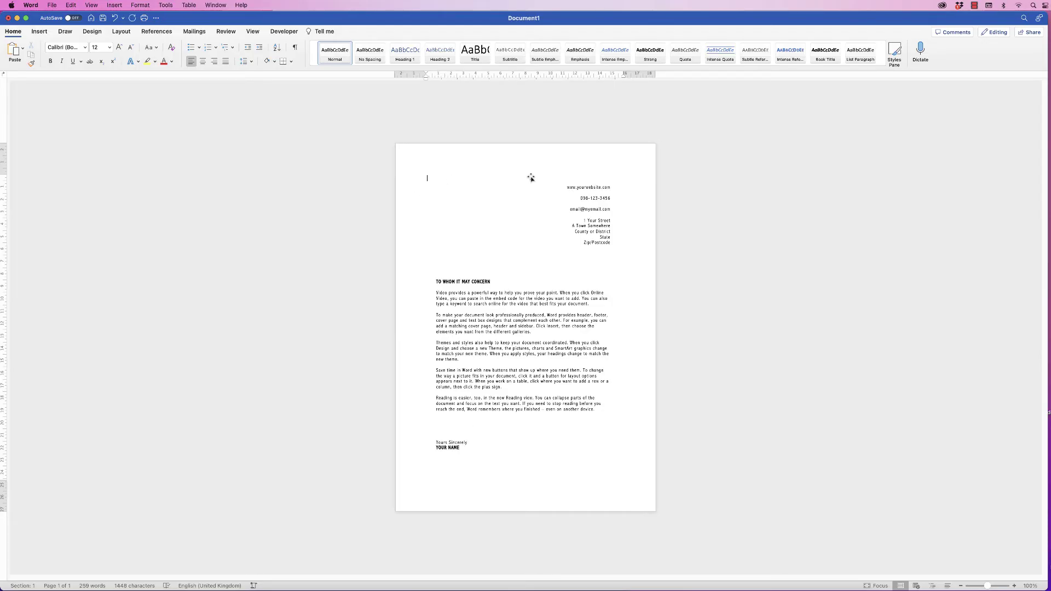
{"action": "left_click", "coordinate": [39, 31]}
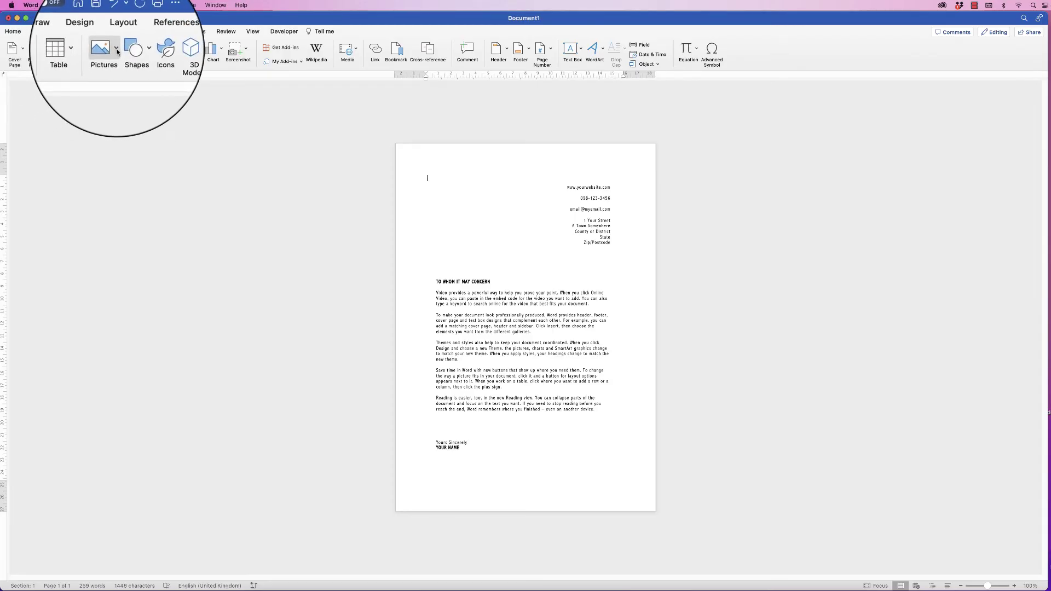
{"action": "left_click", "coordinate": [108, 56]}
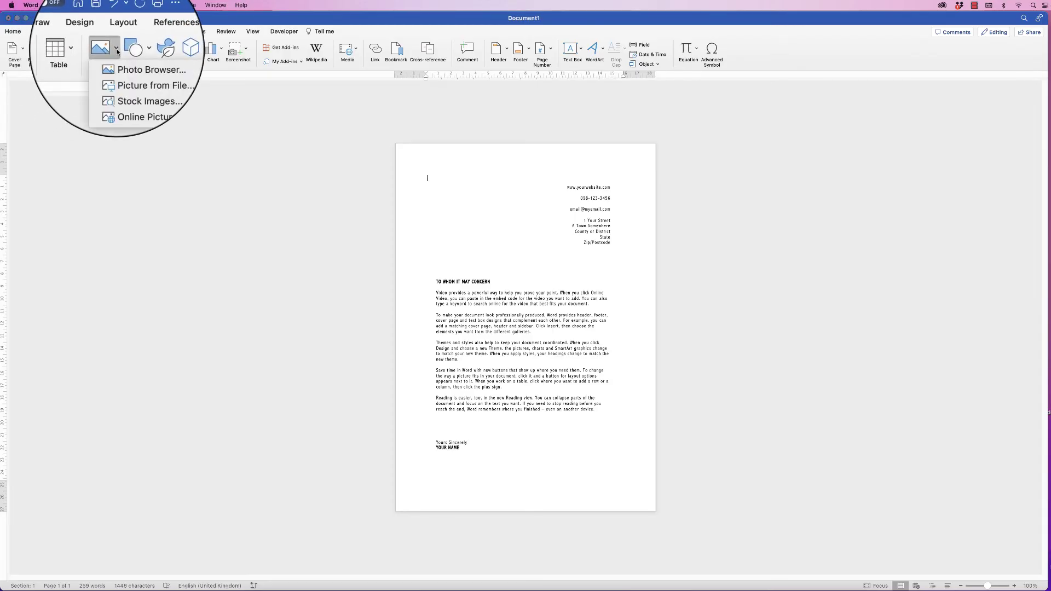
{"action": "left_click", "coordinate": [127, 79]}
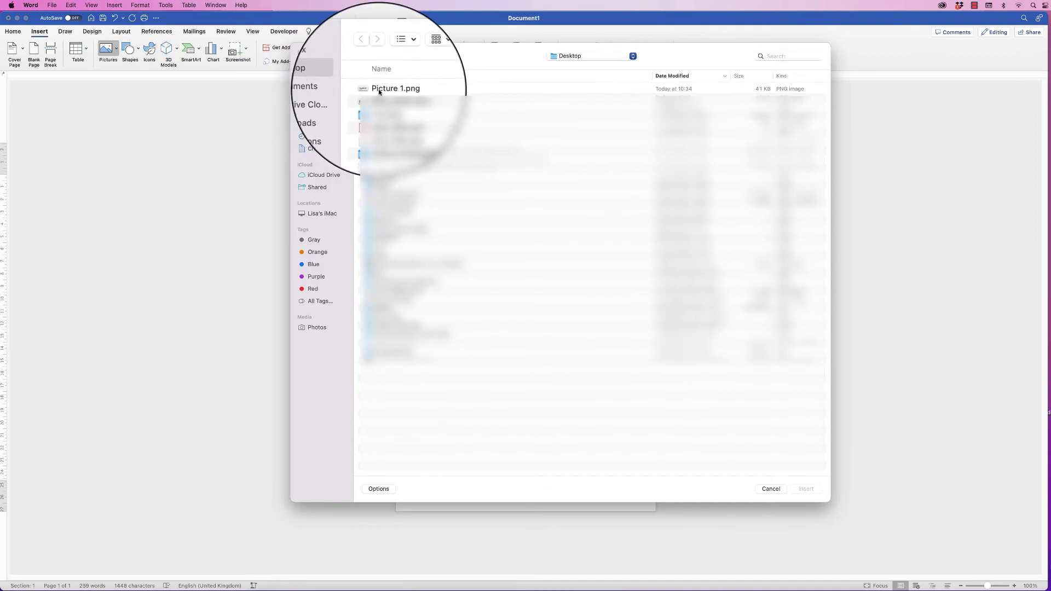
{"action": "left_click", "coordinate": [380, 90]}
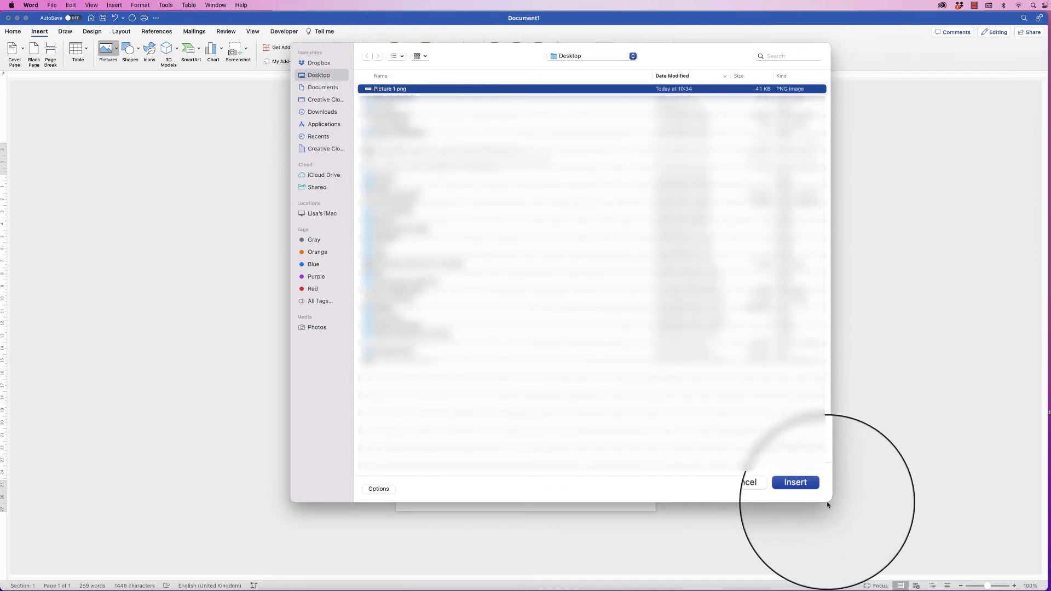
{"action": "left_click", "coordinate": [805, 489]}
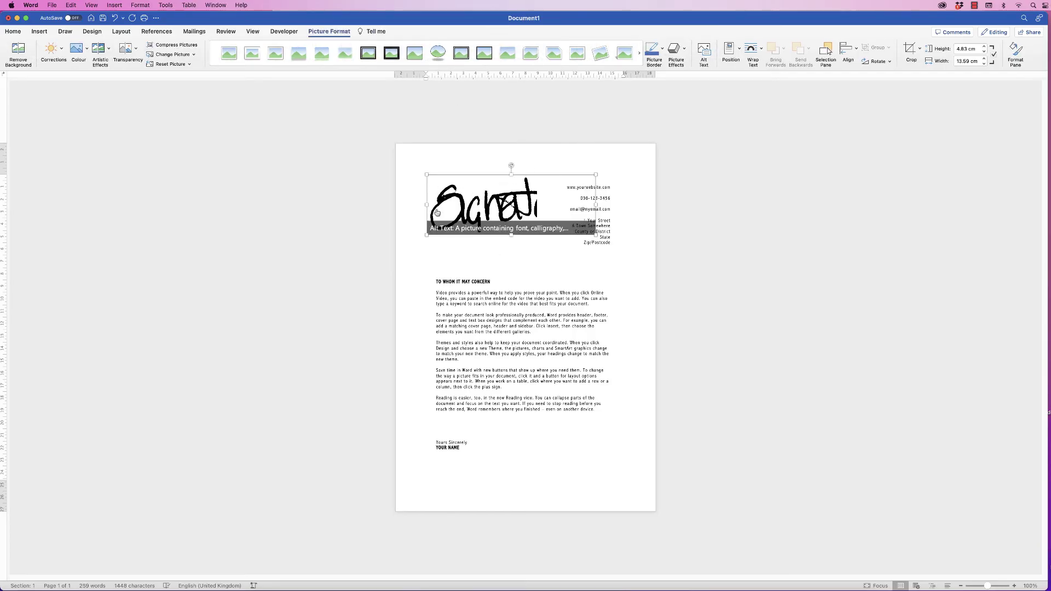
Step: Float the signature In Front of Text, shrink it, and place it just above 'Yours Sincerely'
{"action": "right_click", "coordinate": [472, 202]}
{"action": "mouse_move", "coordinate": [488, 321]}
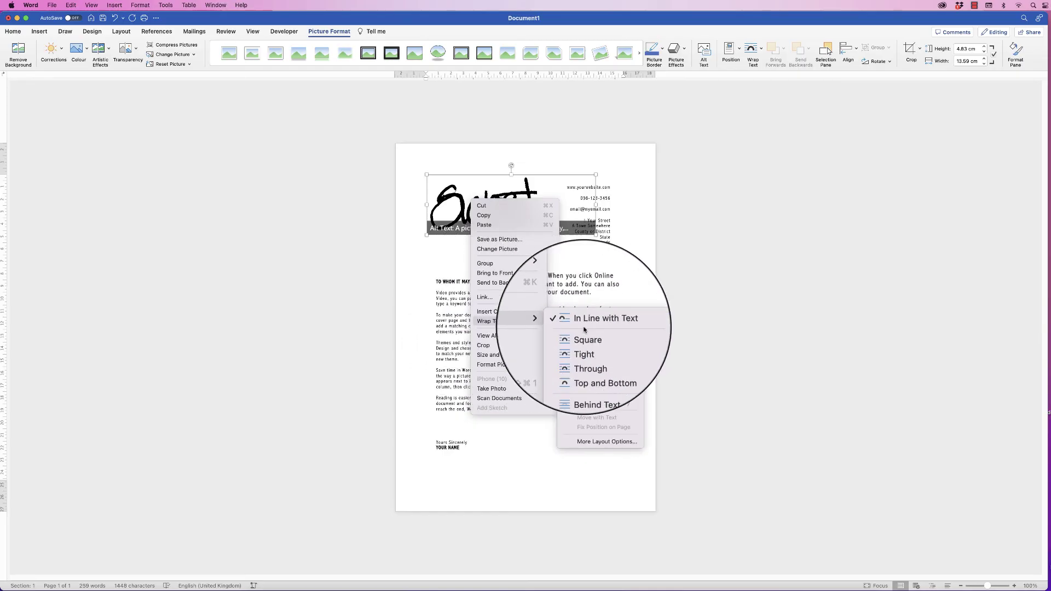
{"action": "left_click", "coordinate": [581, 389]}
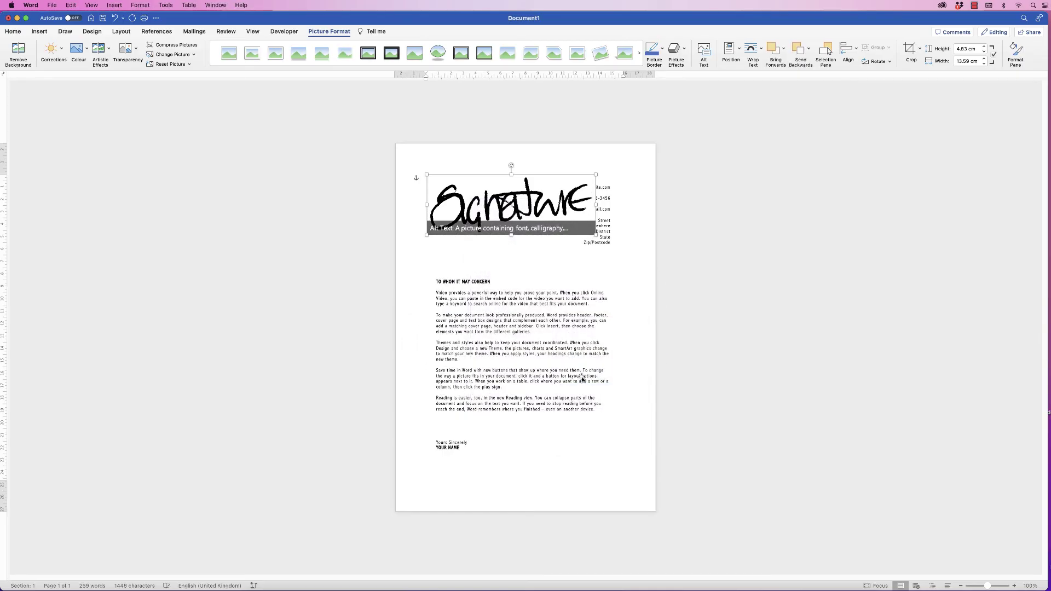
{"action": "mouse_move", "coordinate": [596, 175]}
{"action": "left_mouse_down"}
{"action": "mouse_move", "coordinate": [514, 204]}
{"action": "mouse_move", "coordinate": [520, 370]}
{"action": "mouse_move", "coordinate": [490, 422]}
{"action": "mouse_move", "coordinate": [461, 433]}
{"action": "left_mouse_up"}
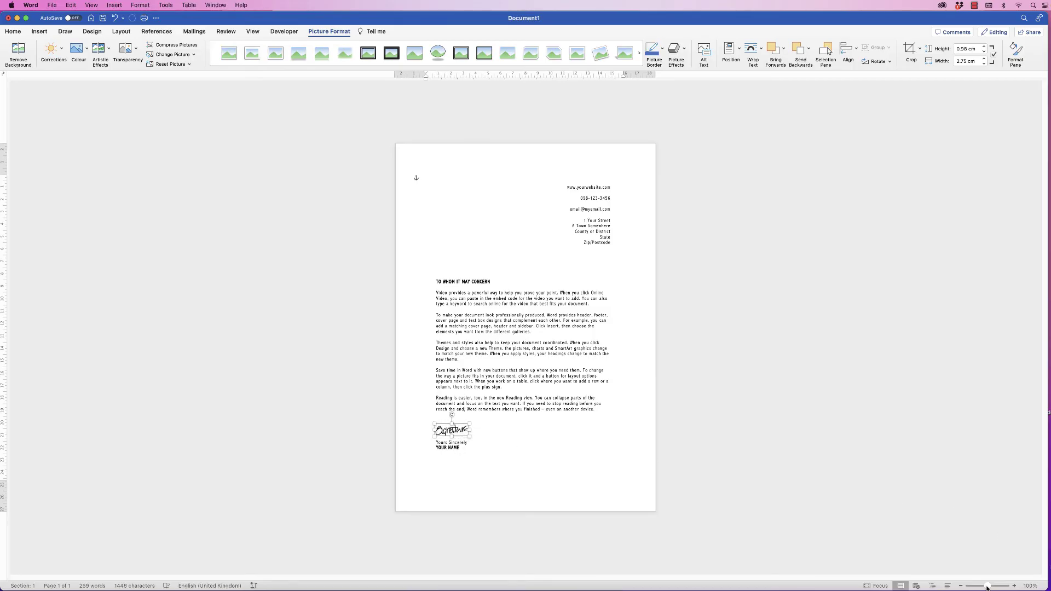
Step: Tilt the signature a few degrees, then deselect it and zoom back out to the whole letter
{"action": "left_click_drag", "start_coordinate": [986, 586], "coordinate": [993, 586]}
{"action": "left_click", "coordinate": [364, 444]}
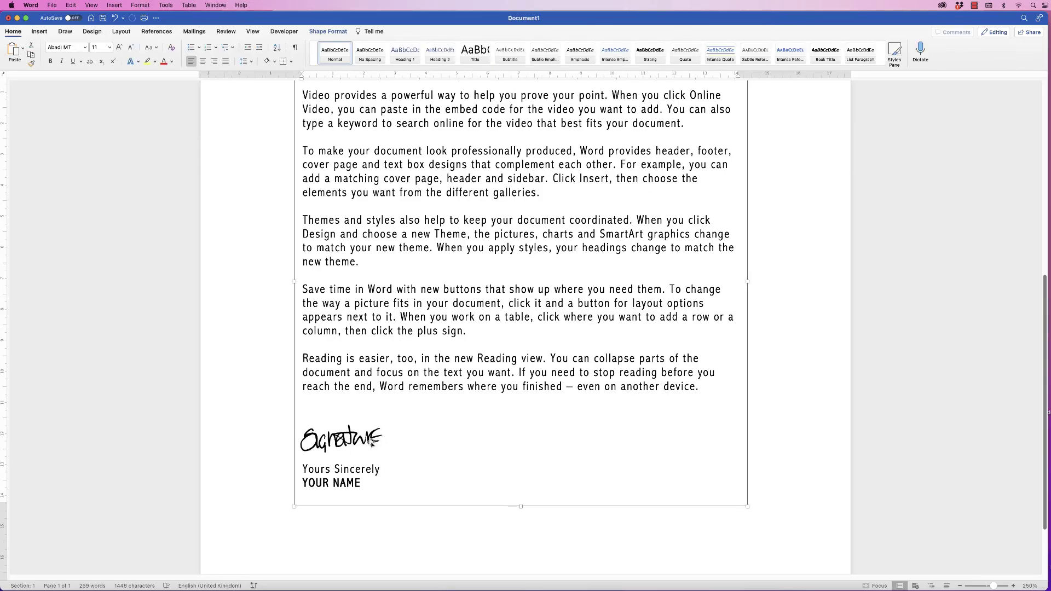
{"action": "left_click", "coordinate": [339, 436]}
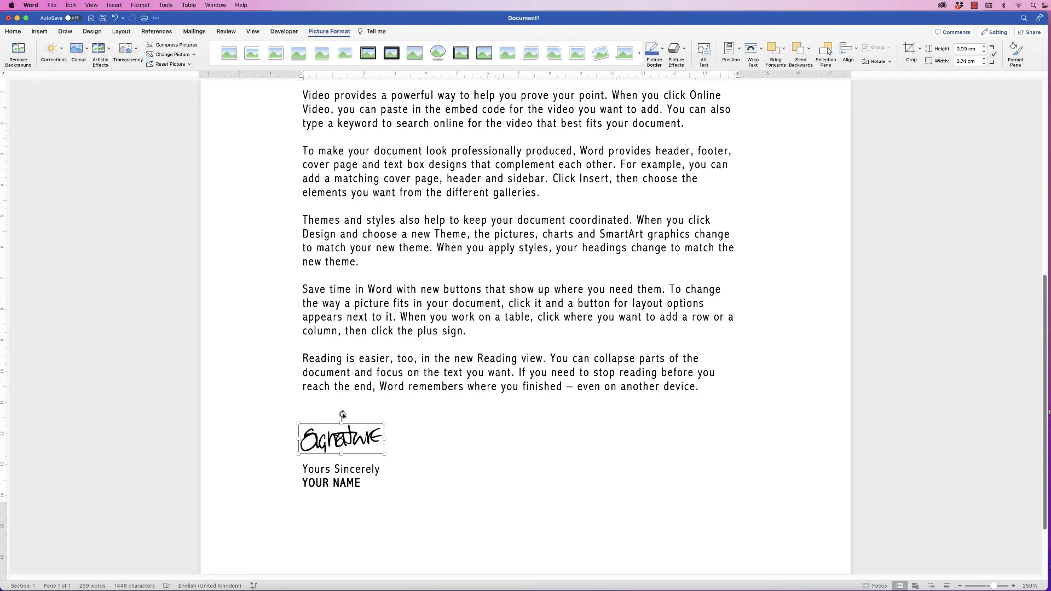
{"action": "left_click_drag", "start_coordinate": [343, 414], "coordinate": [343, 415]}
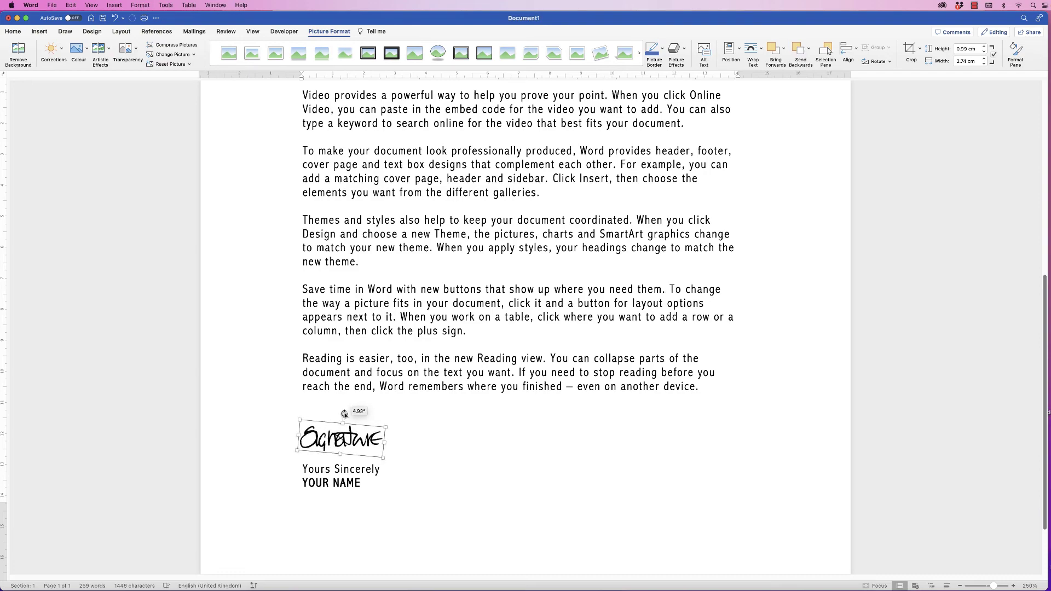
{"action": "left_click", "coordinate": [461, 446]}
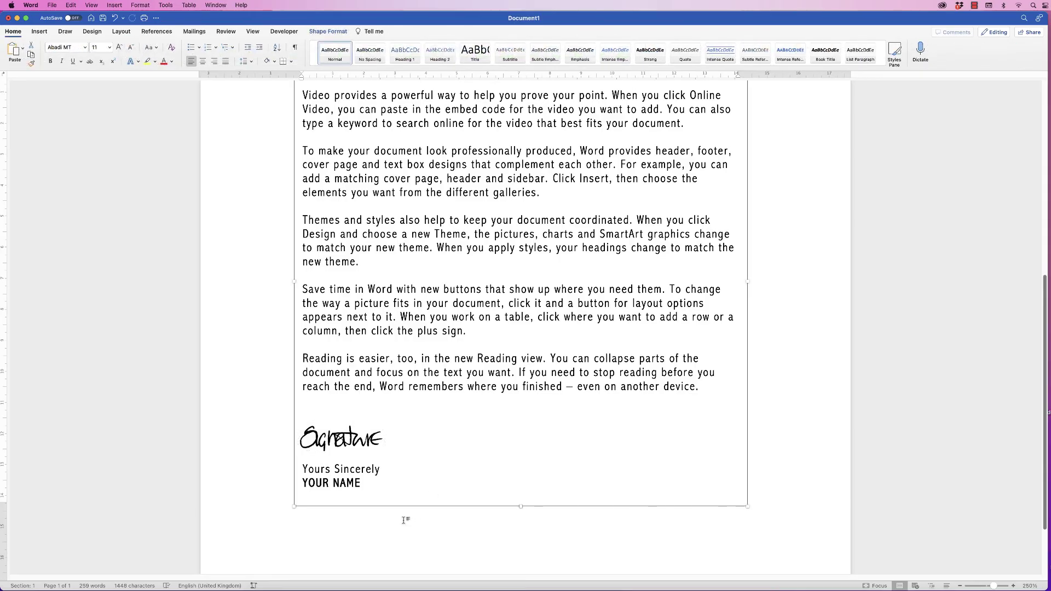
{"action": "left_click", "coordinate": [397, 539]}
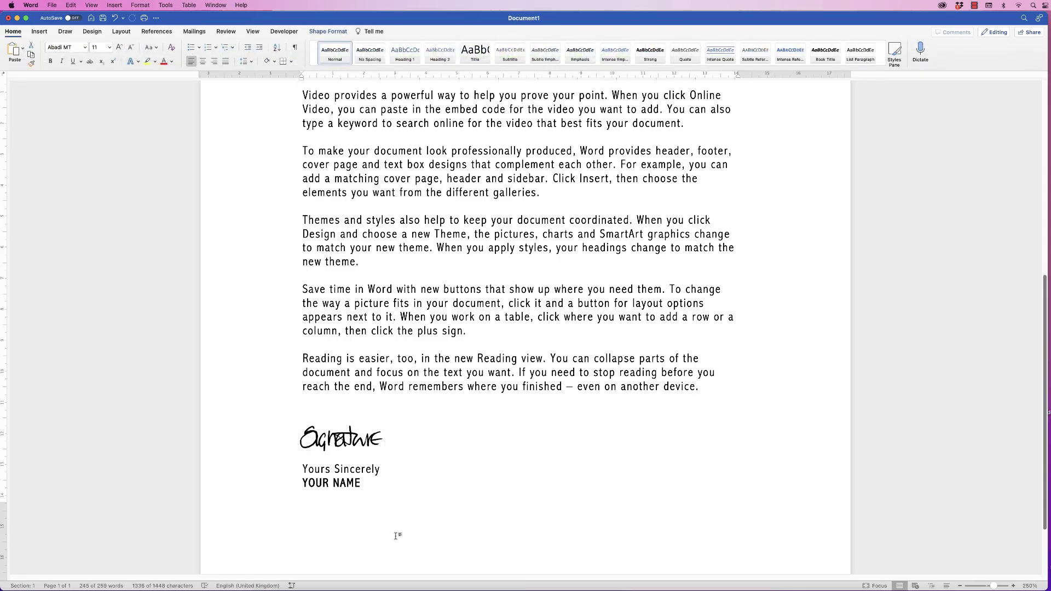
{"action": "left_click_drag", "start_coordinate": [998, 583], "coordinate": [988, 585]}
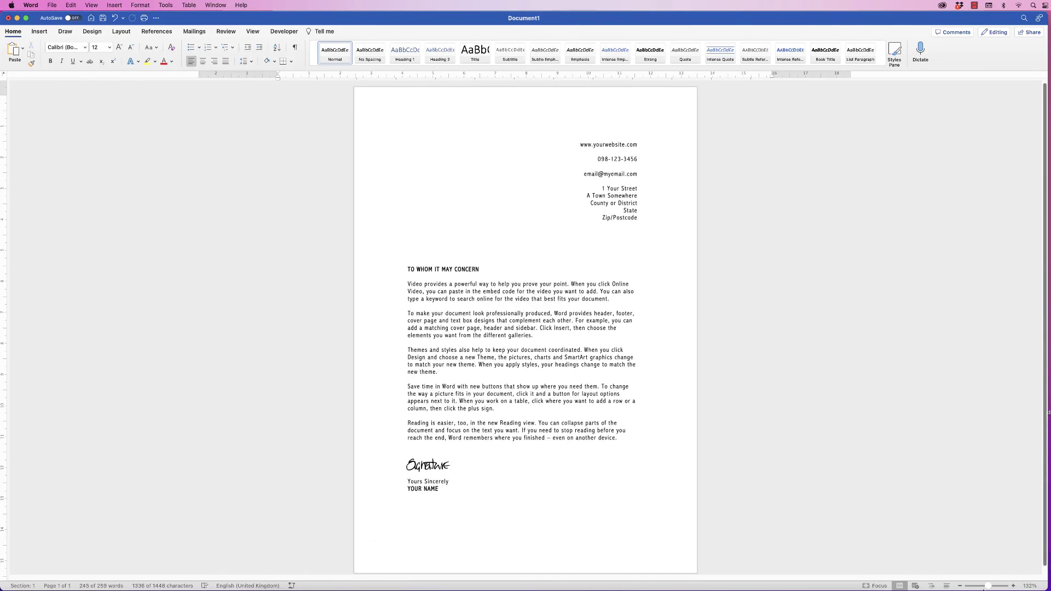